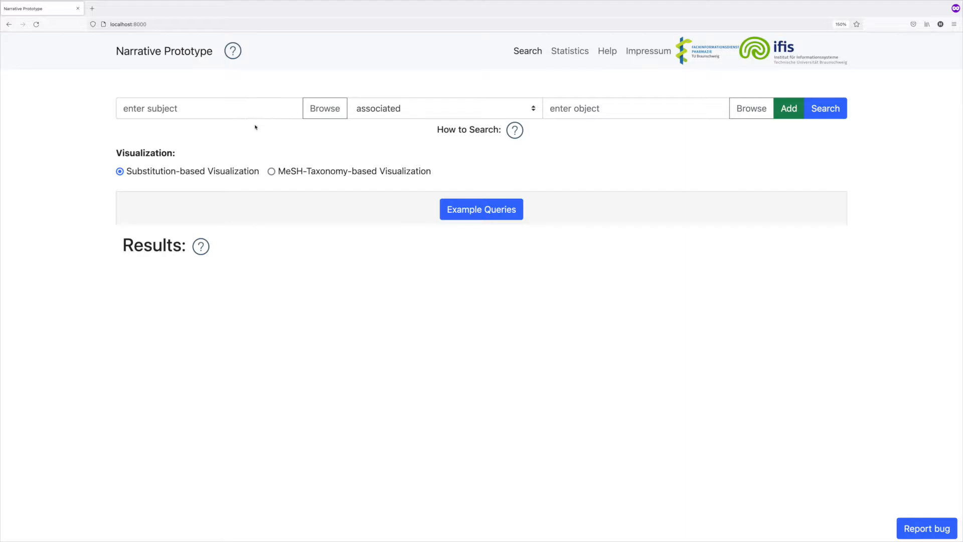
Set the query's subject to Metformin and choose treats as the relation.
left_click(232, 114)
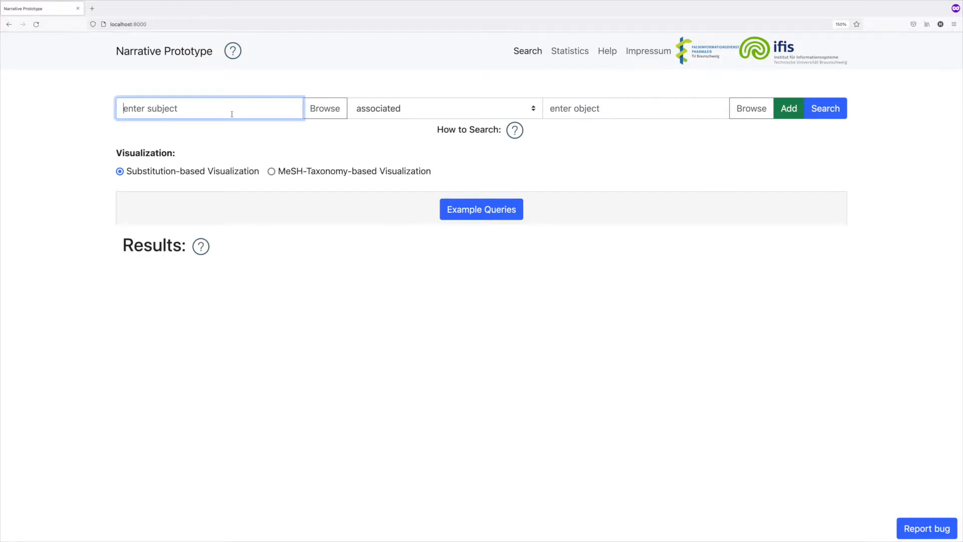
type("Metfor")
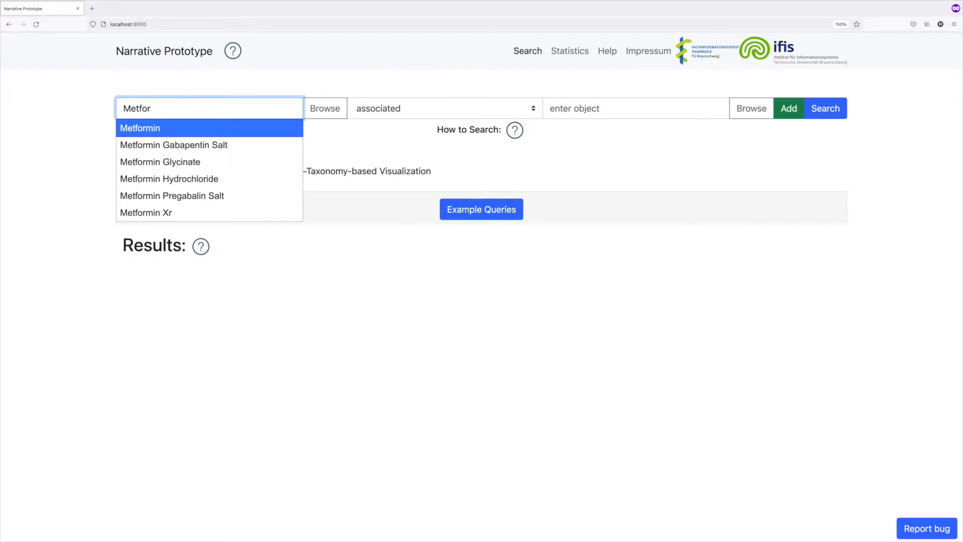
left_click(182, 130)
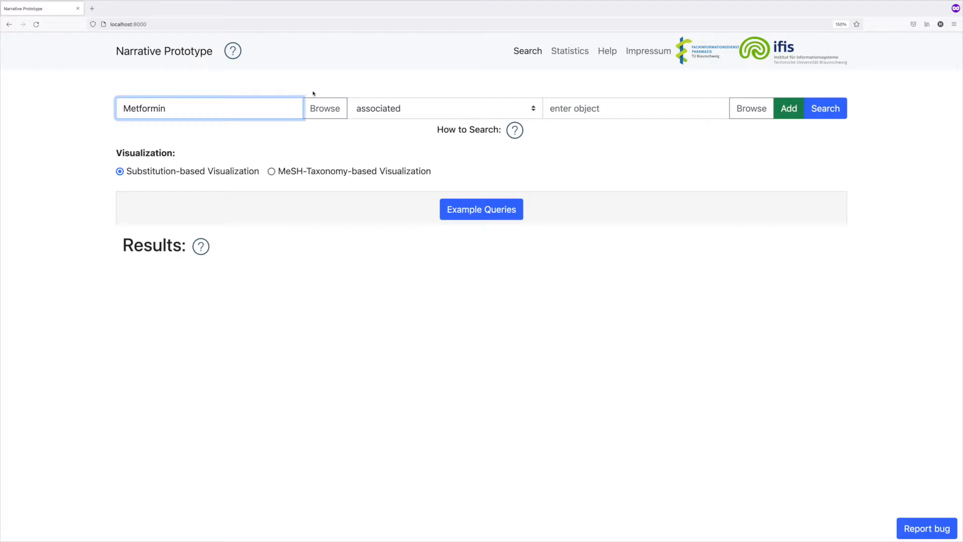
left_click(416, 105)
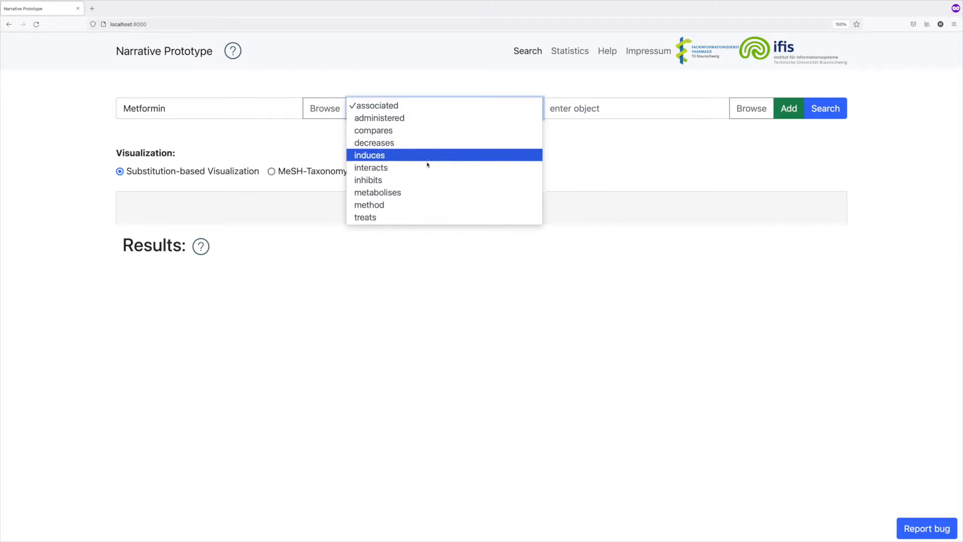
left_click(410, 218)
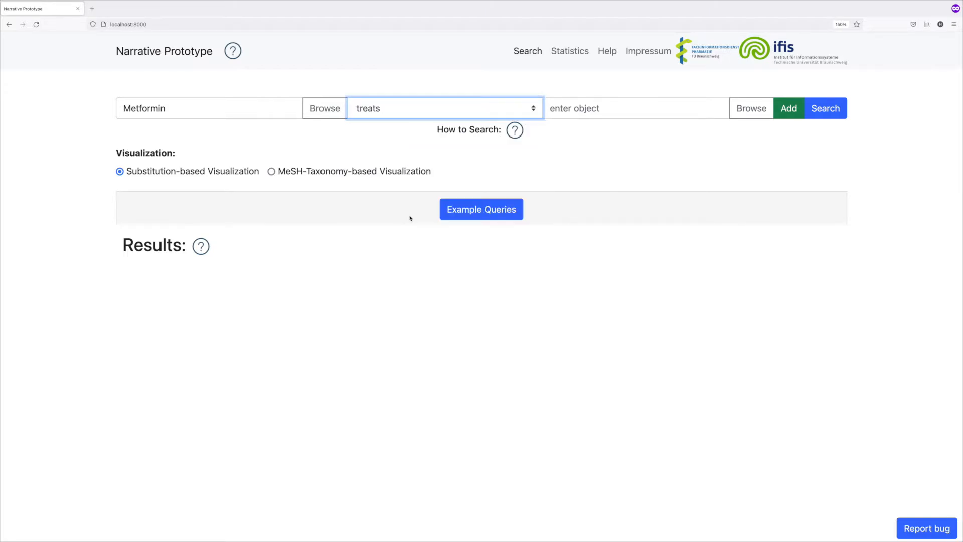
Set the query's object to the suggested term Diabetes Mellitus.
left_click(575, 103)
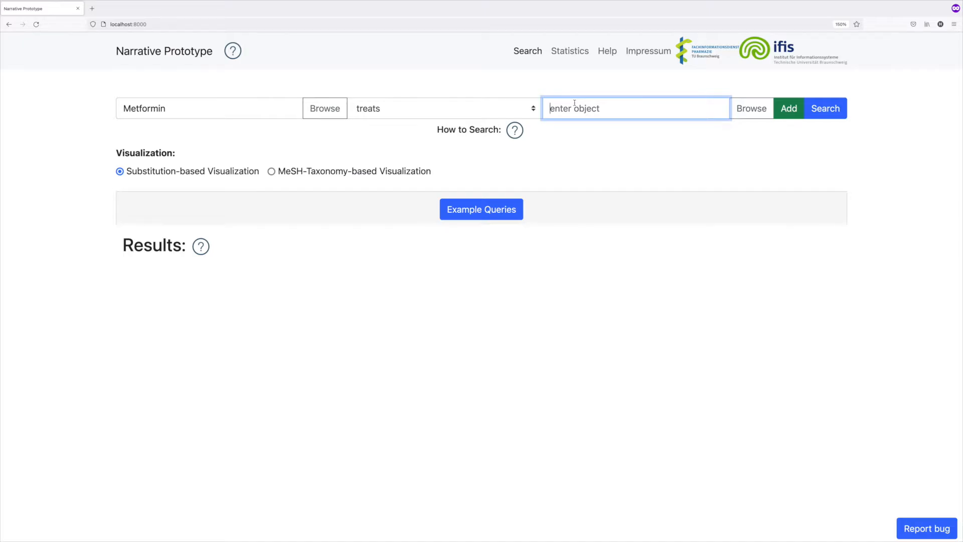
type("Diab")
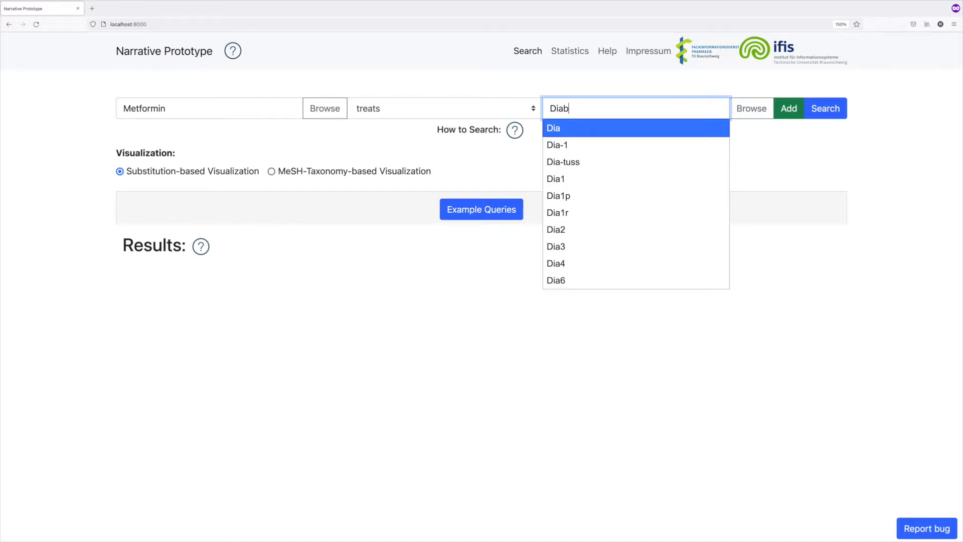
type("etes ")
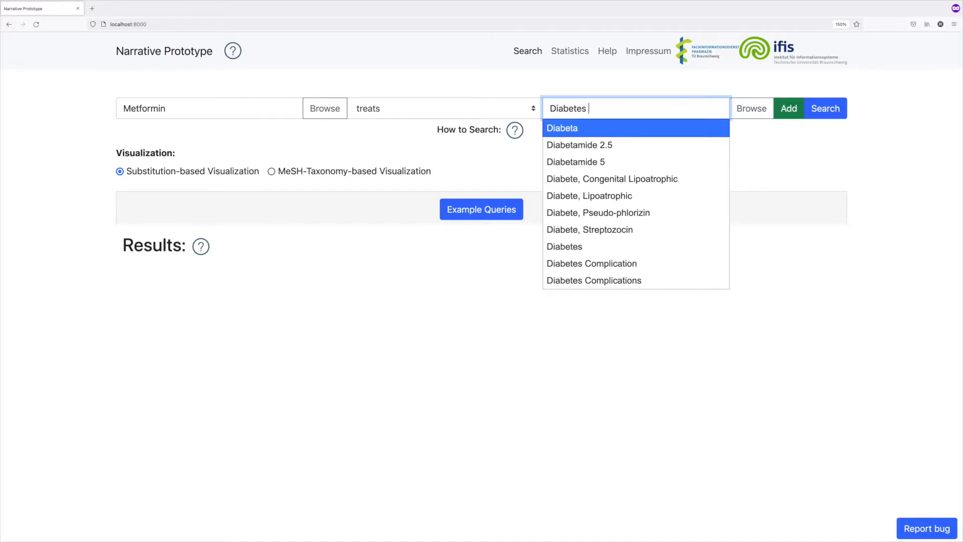
type("Mell")
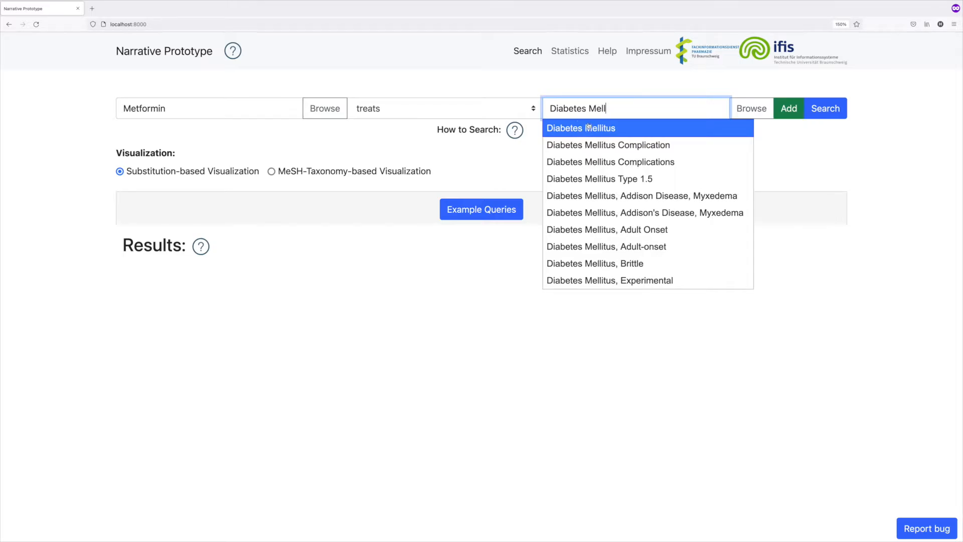
left_click(589, 127)
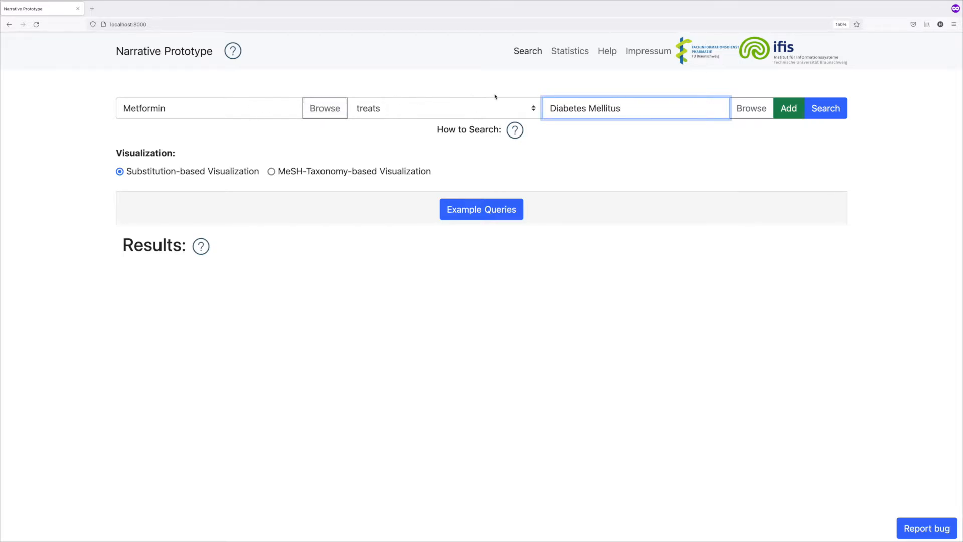
left_click(747, 73)
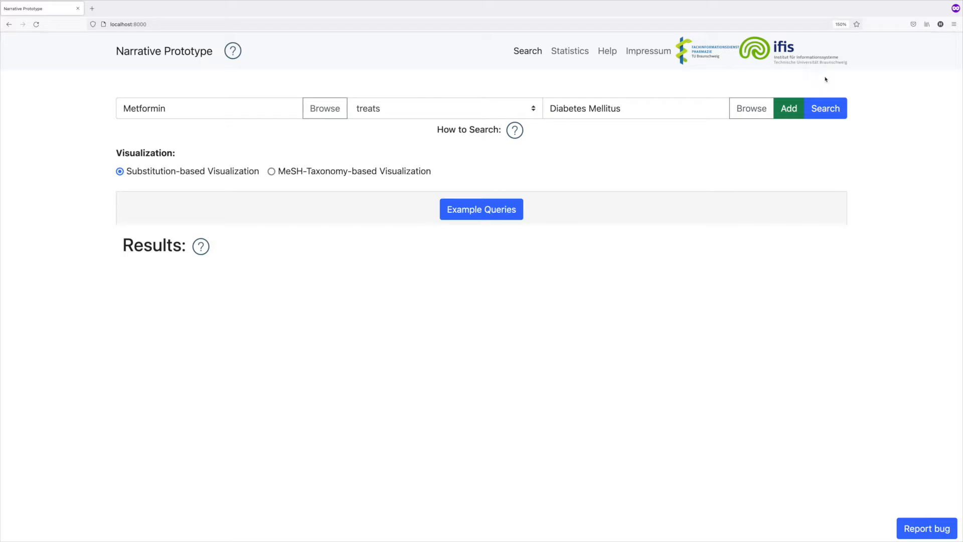
Run the search for Metformin treats Diabetes Mellitus and look through the first documents found.
left_click(837, 107)
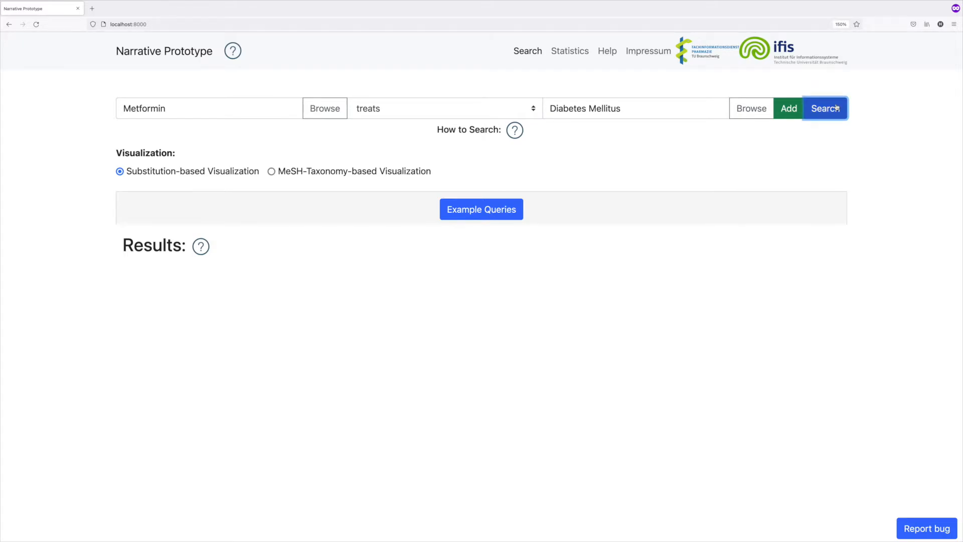
scroll(659, 118, "down", 5)
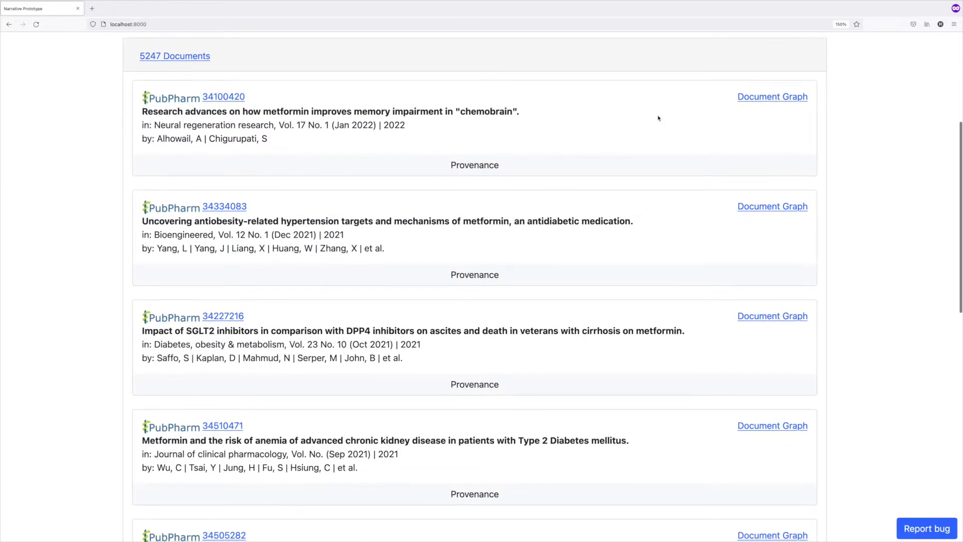
scroll(562, 130, "up", 2)
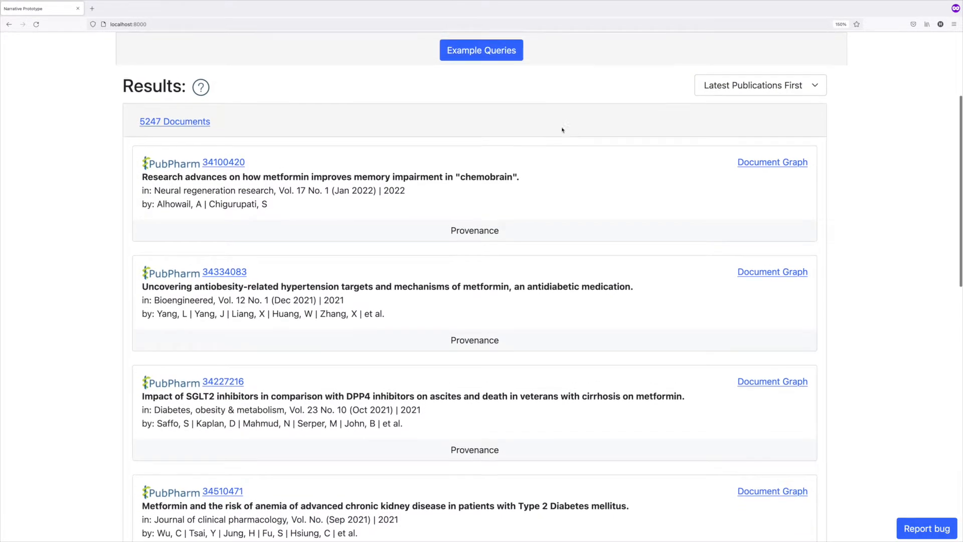
scroll(563, 130, "up", 2)
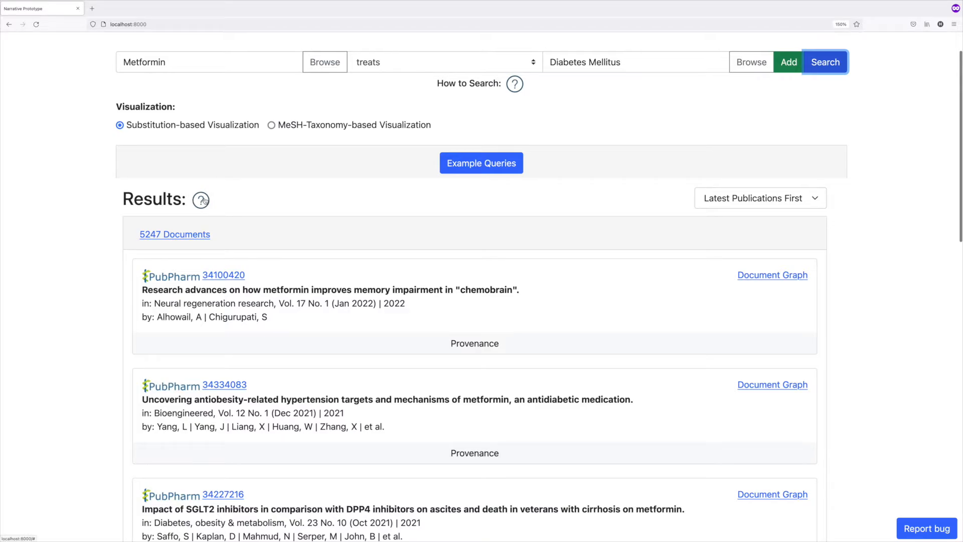
scroll(150, 205, "up", 2)
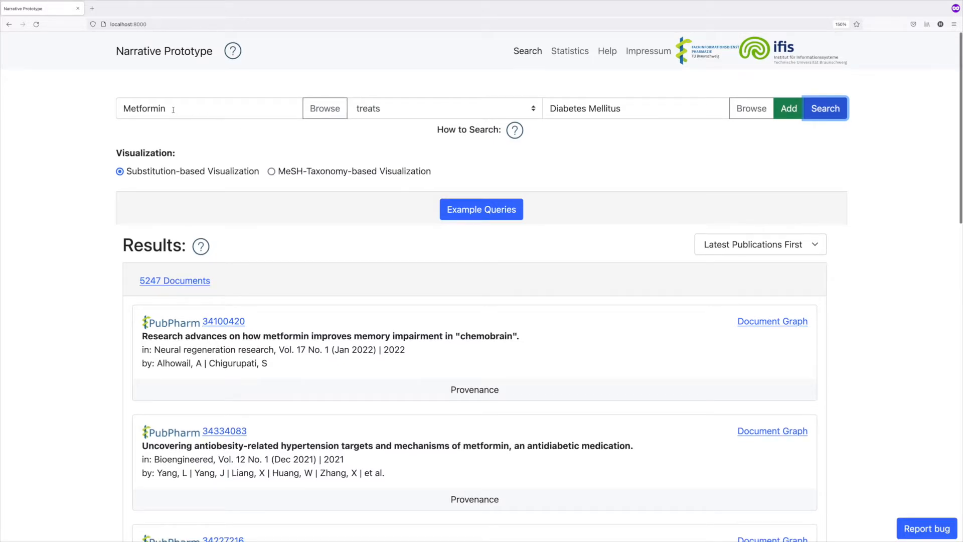
Add the statement Metformin treats Diabetes Mellitus to the query so another statement can be entered.
left_click(214, 108)
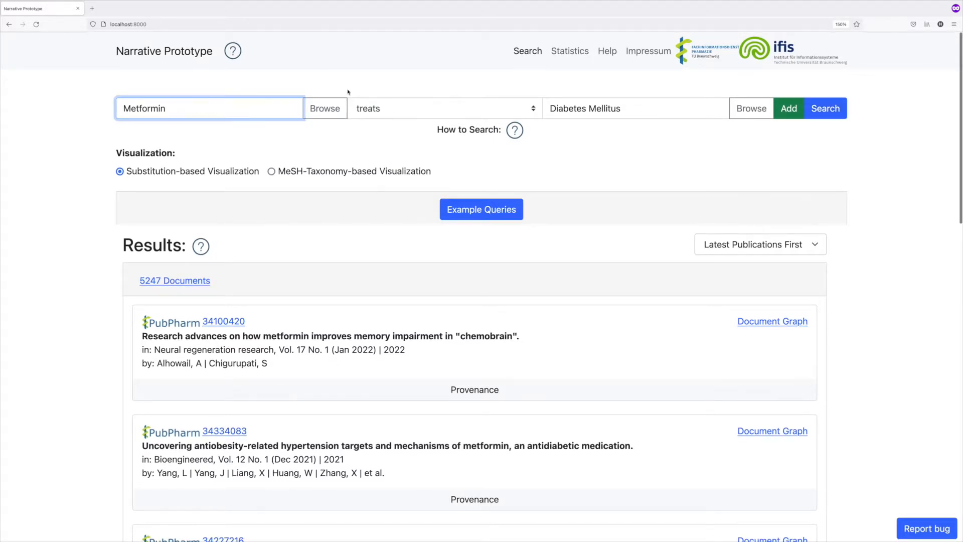
left_click(583, 101)
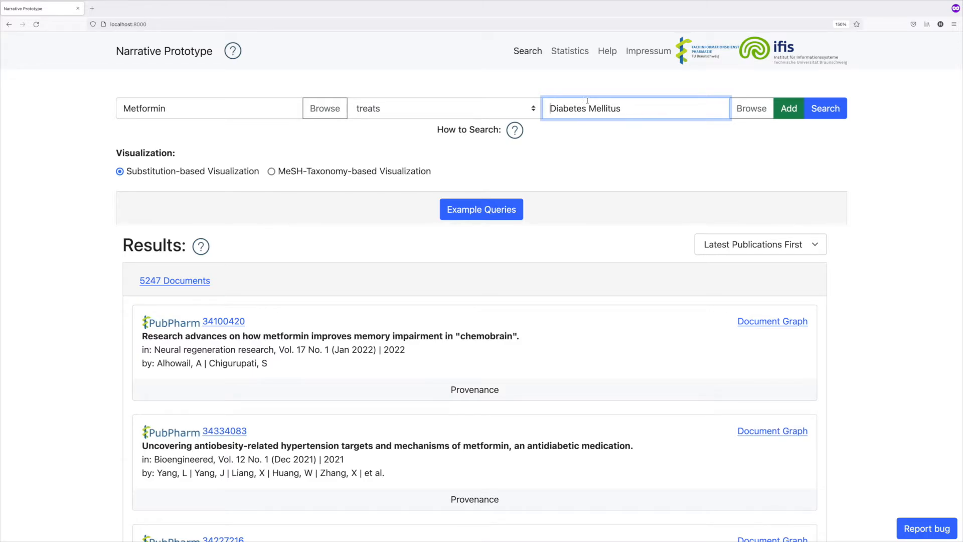
left_click(789, 109)
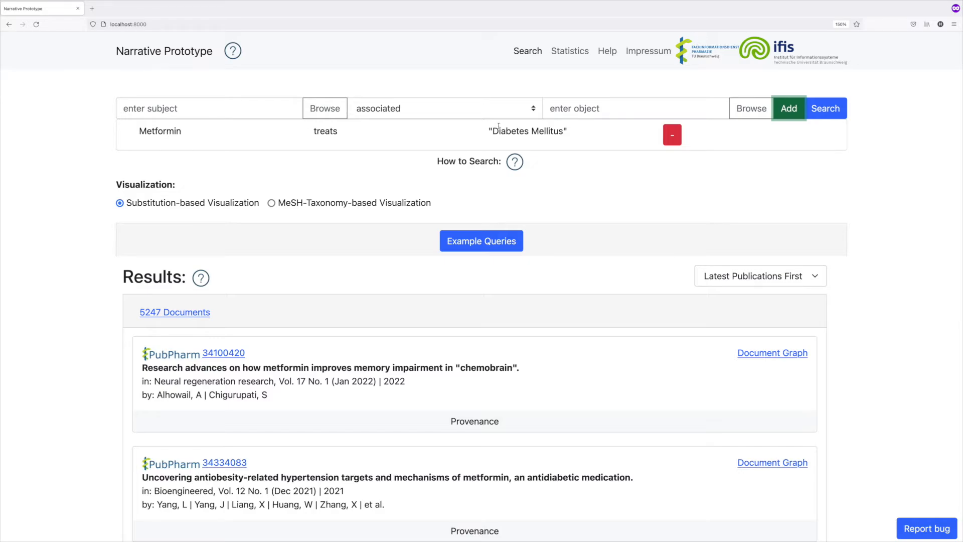
Fill in a second statement with Metformin as subject and Human as object, keeping the relation associated.
left_click(214, 111)
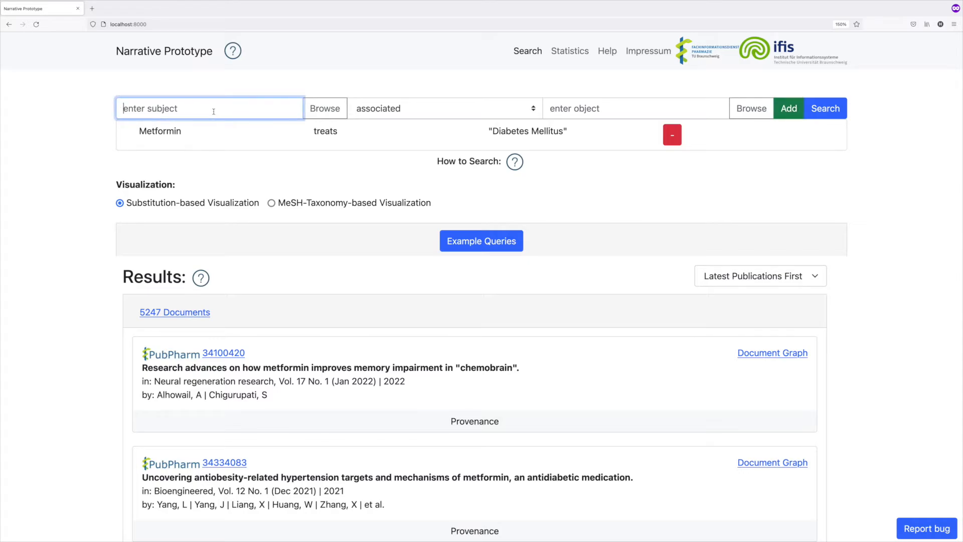
type("Met")
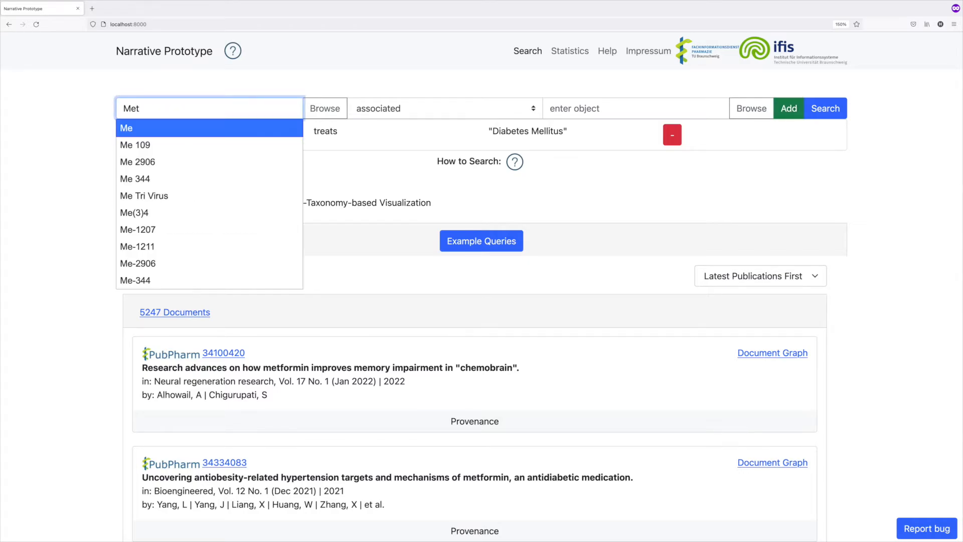
type("fo")
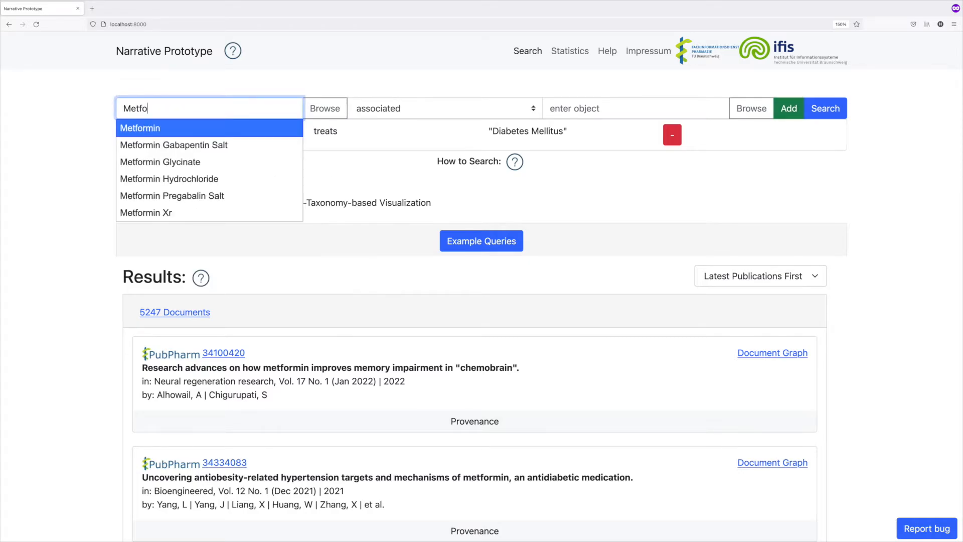
left_click(210, 127)
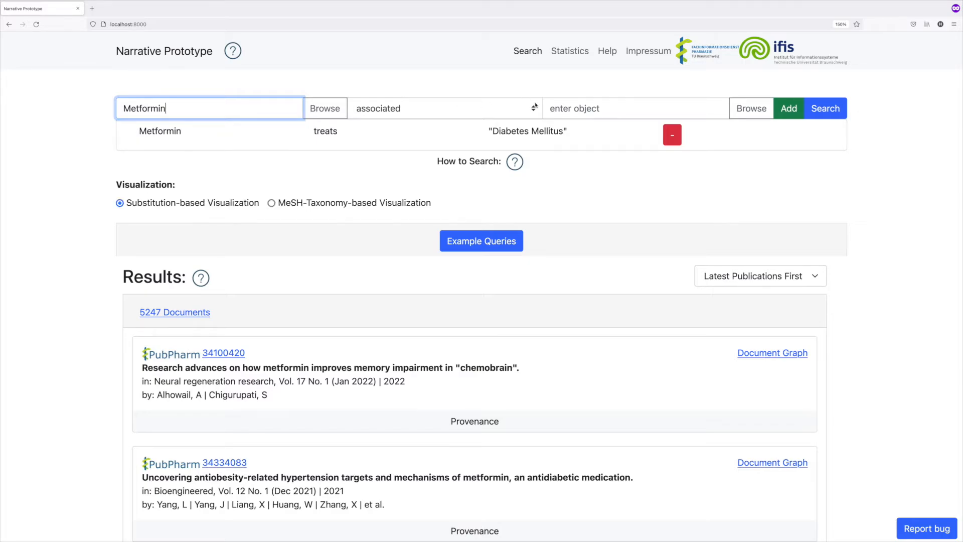
left_click(560, 100)
type("Human")
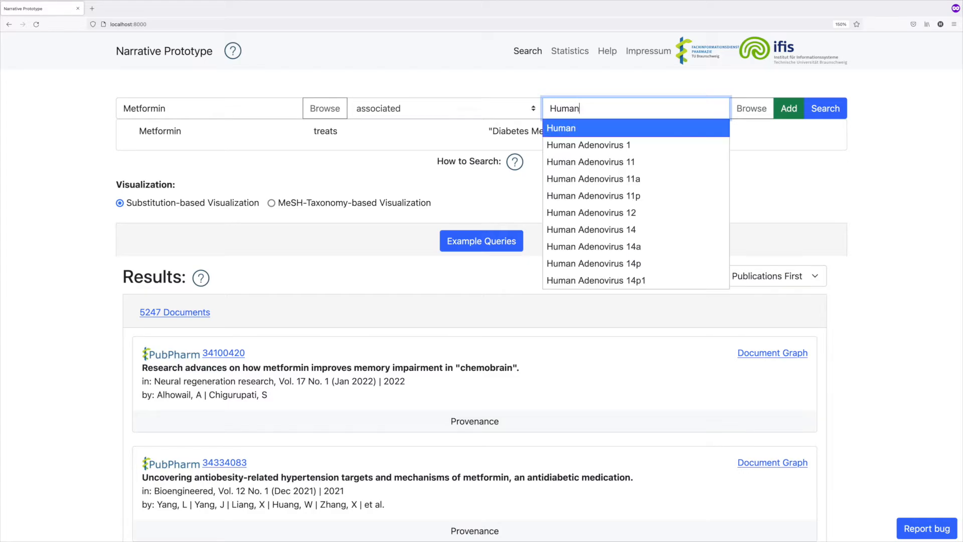
left_click(585, 129)
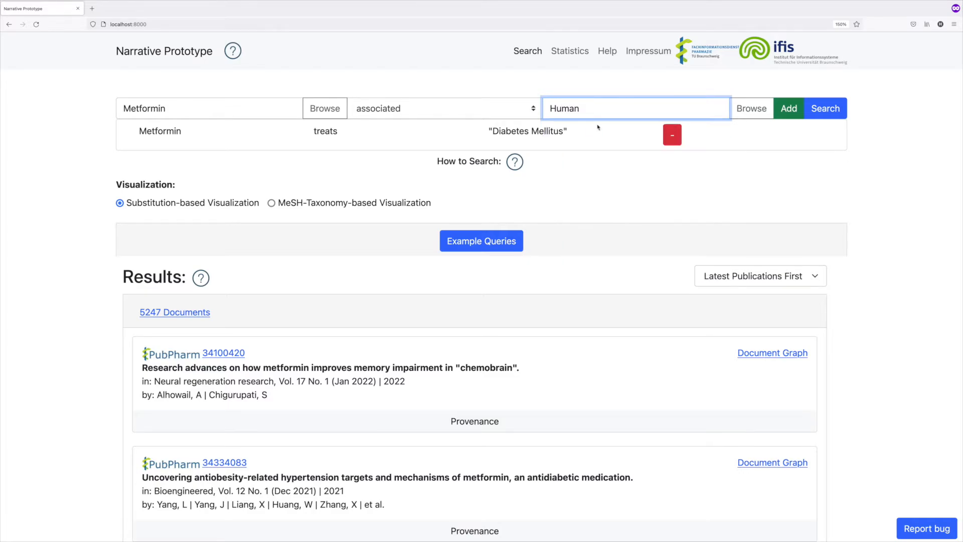
left_click(600, 131)
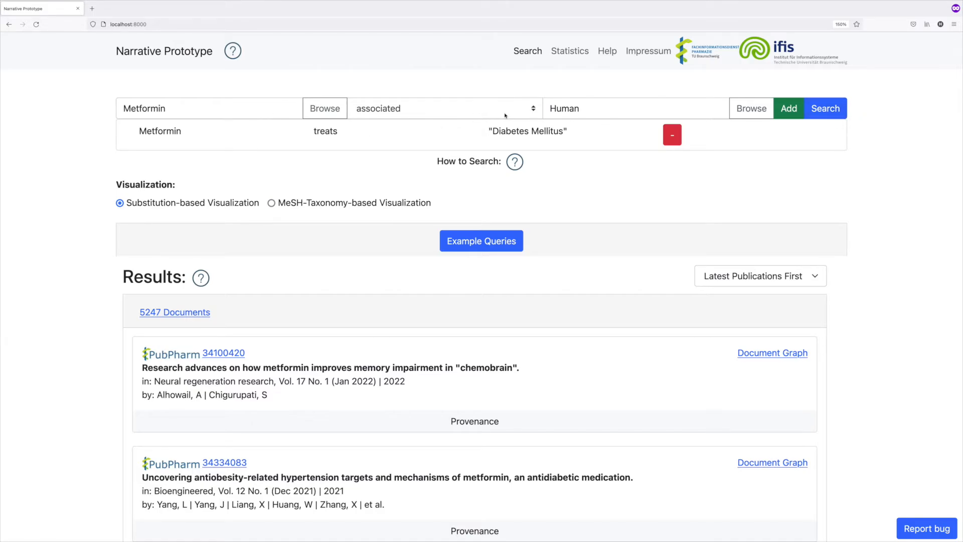
Run the search with both statements combined and look over the matching documents.
left_click(826, 109)
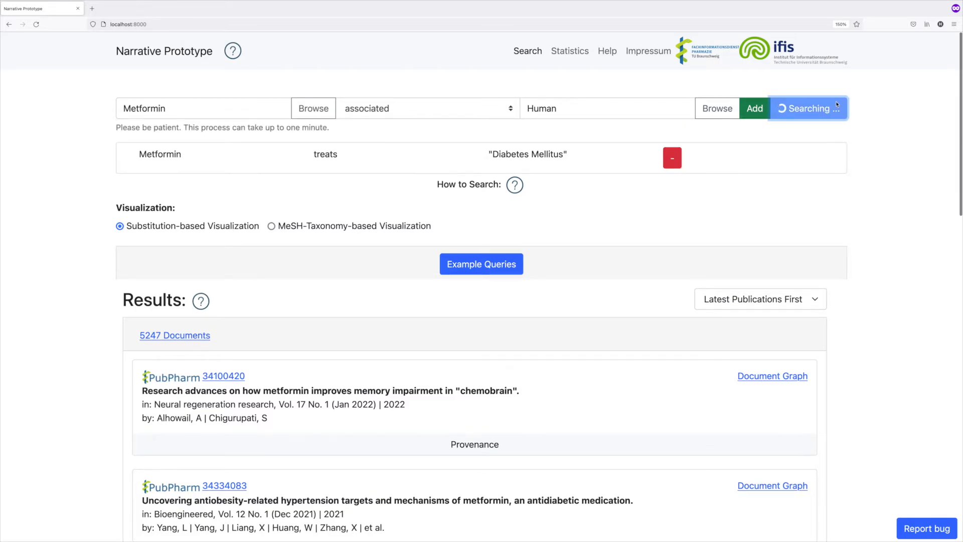
scroll(694, 96, "down", 5)
scroll(579, 91, "up", 5)
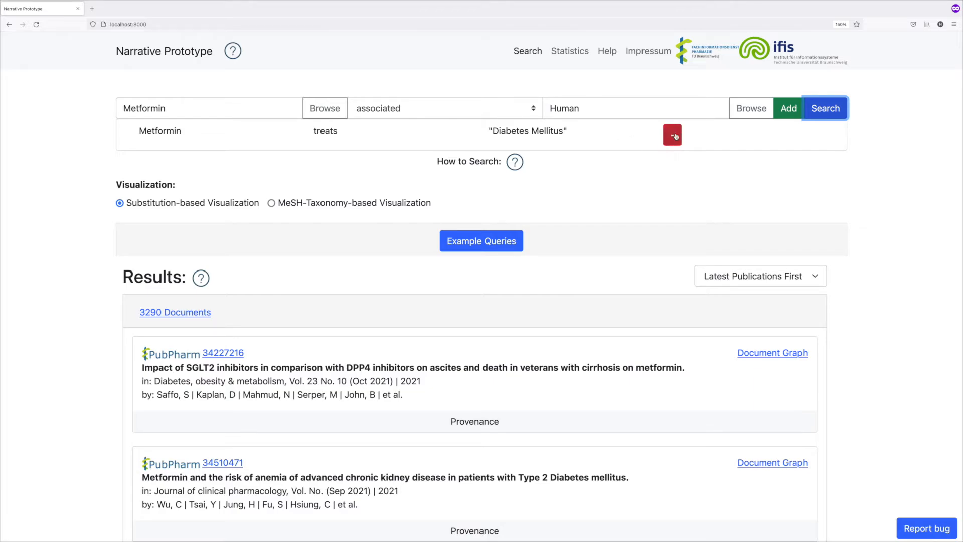
Remove the Metformin treats Diabetes Mellitus statement and search again with only Metformin associated Human.
left_click(673, 137)
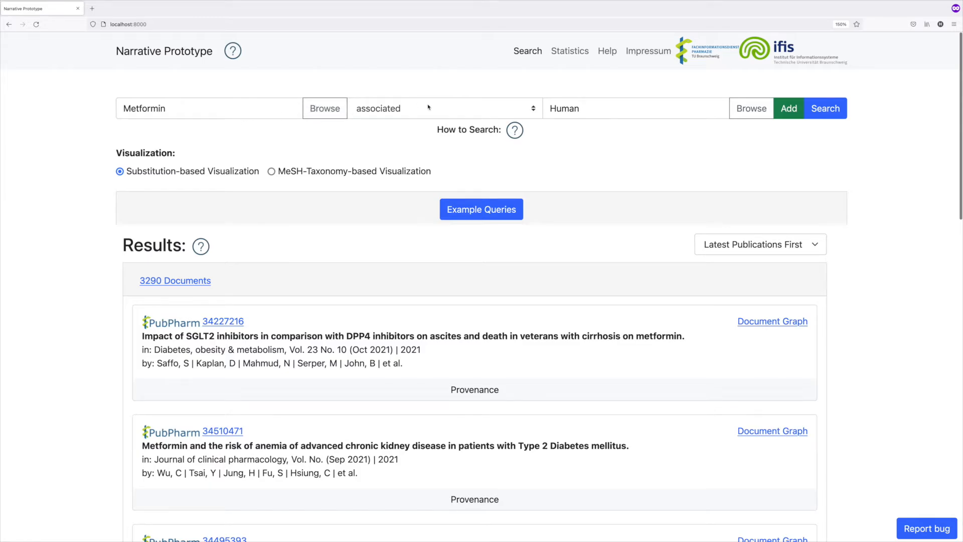
left_click(825, 109)
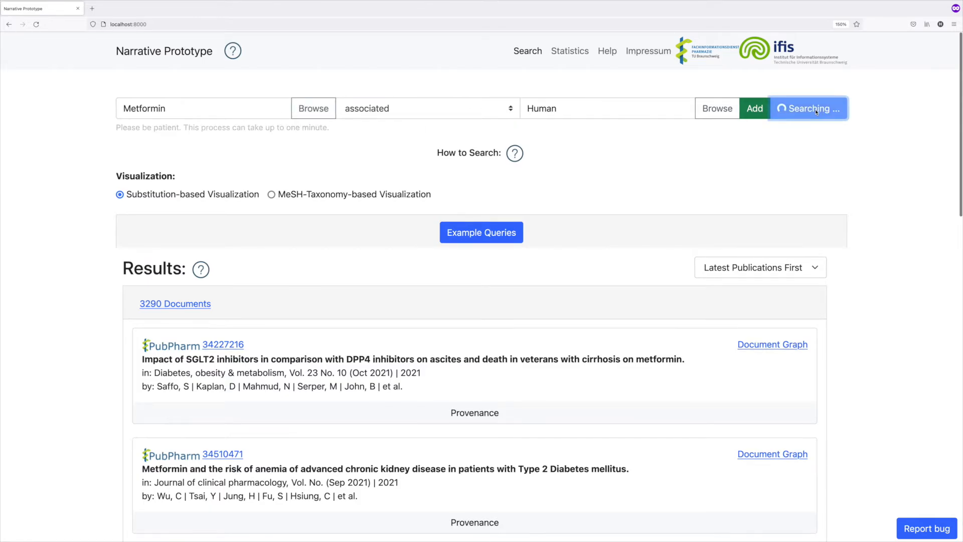
scroll(816, 113, "down", 3)
scroll(816, 113, "down", 3)
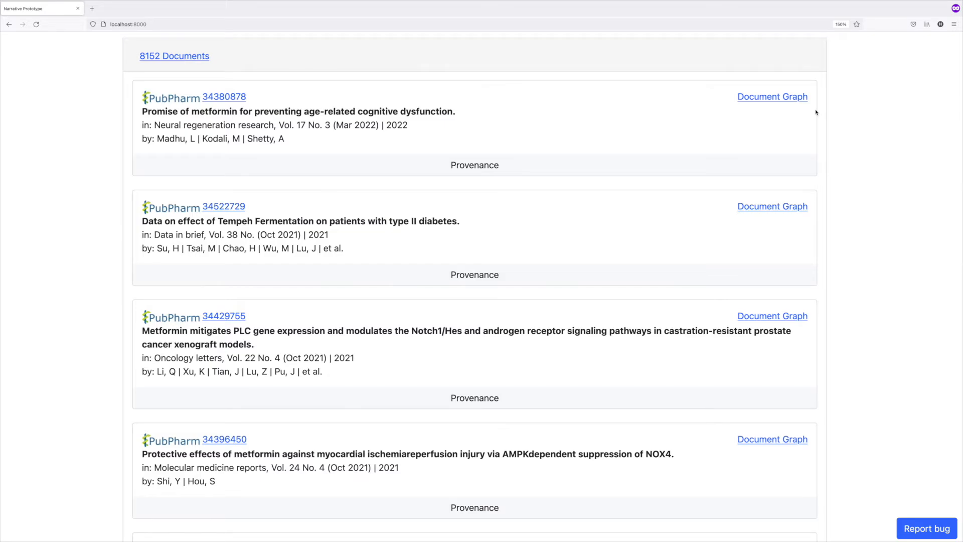
scroll(817, 112, "up", 6)
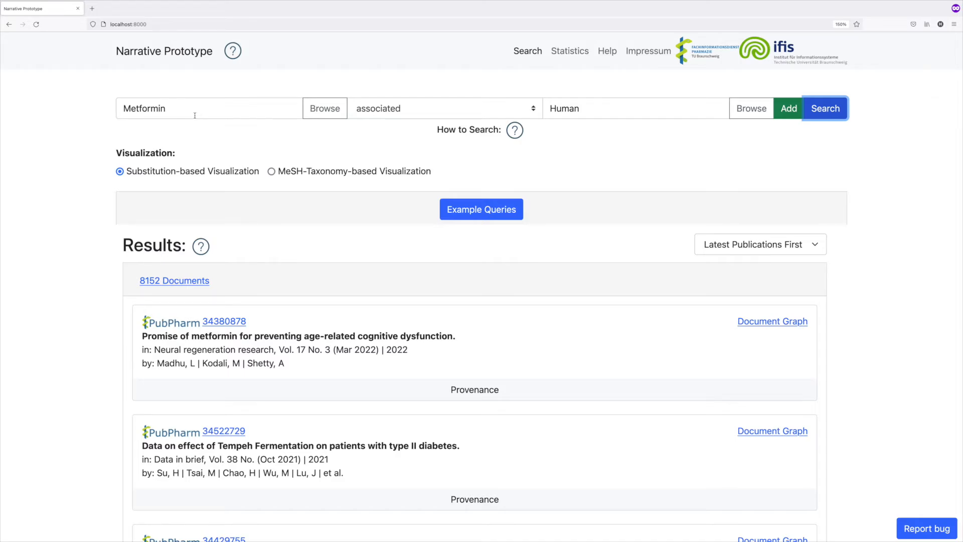
Change the relation between Metformin and Human to treats.
left_click(402, 115)
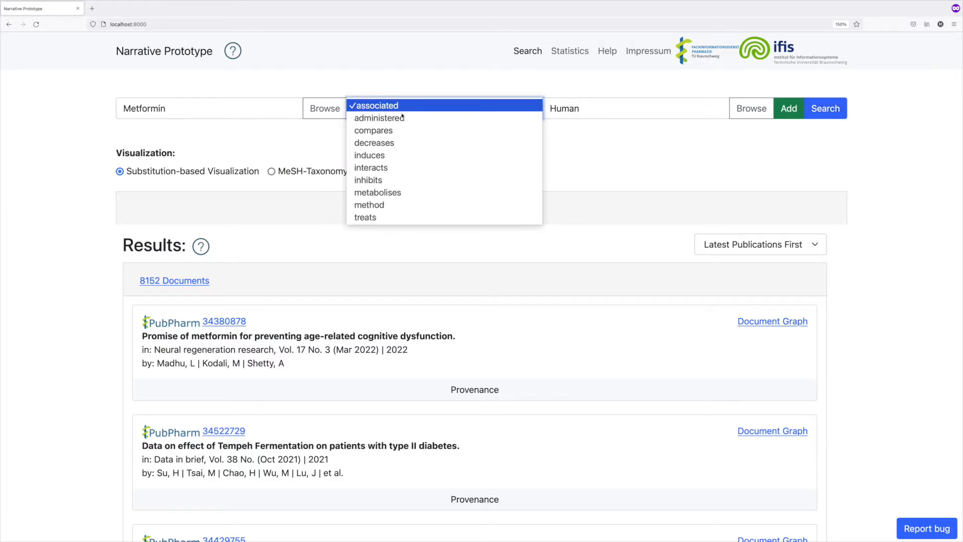
left_click(409, 217)
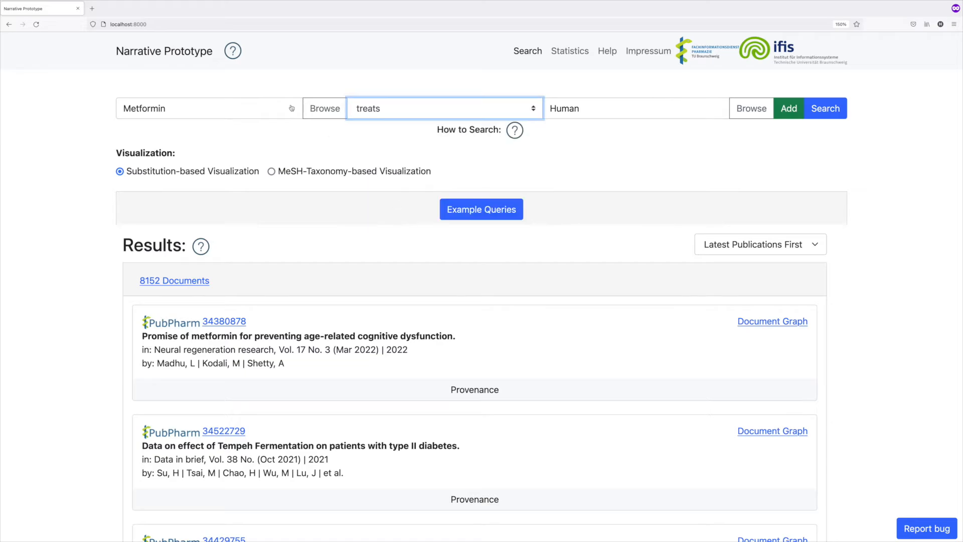
left_click(218, 113)
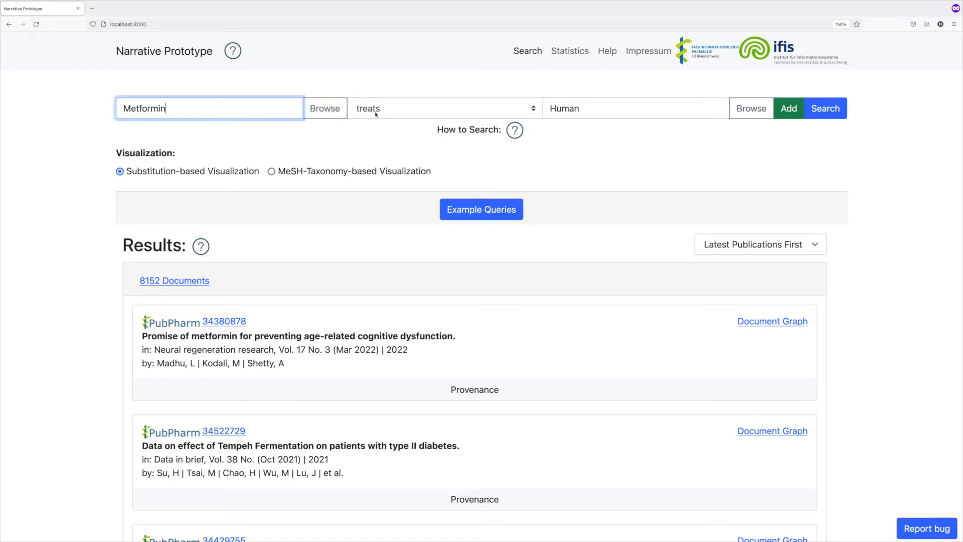
Replace the object Human with the Disease placeholder, run the search, and look over the diseases that Metformin treats.
double_click(579, 106)
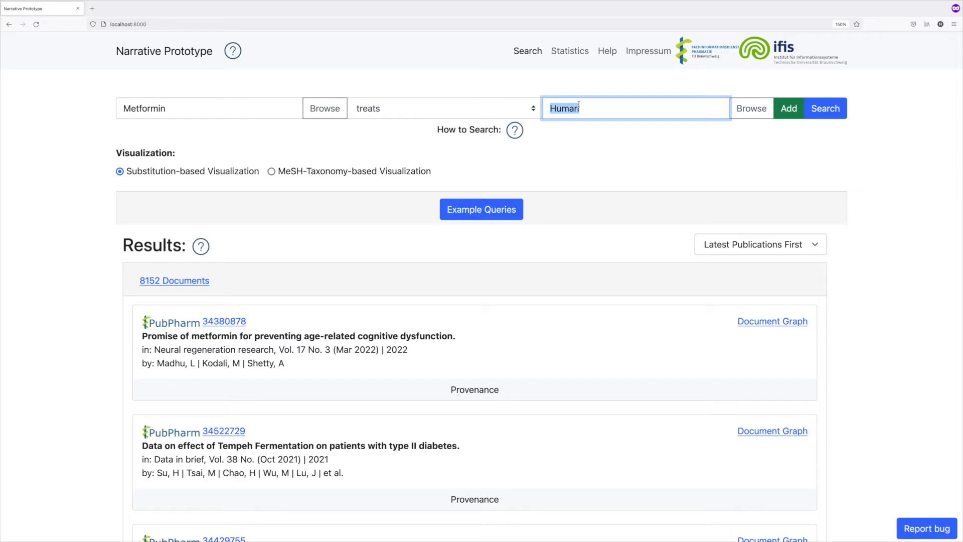
type("Disease")
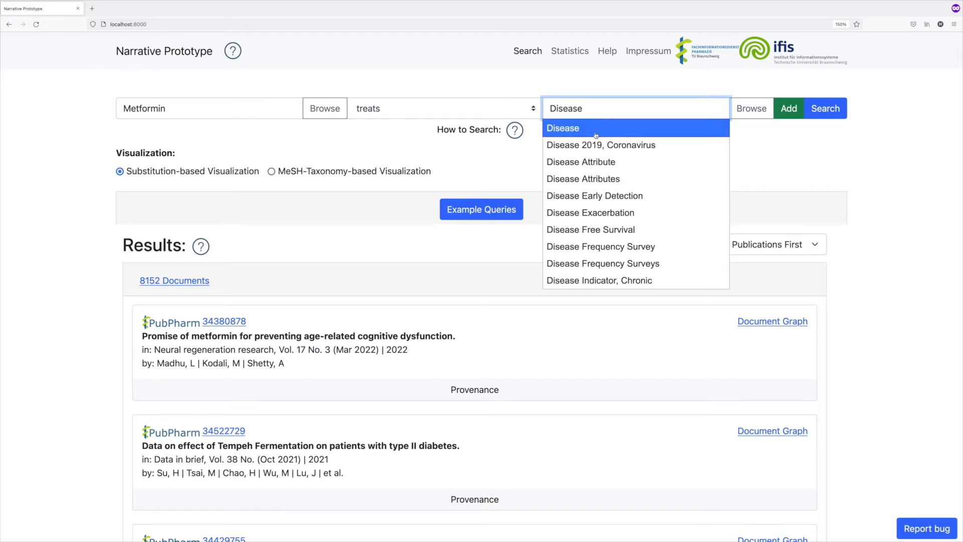
left_click(596, 135)
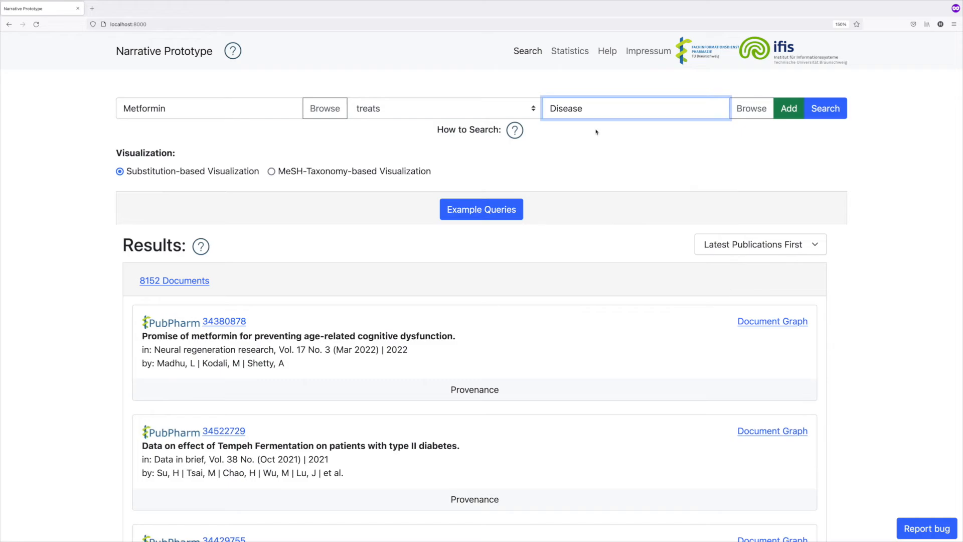
left_click(820, 111)
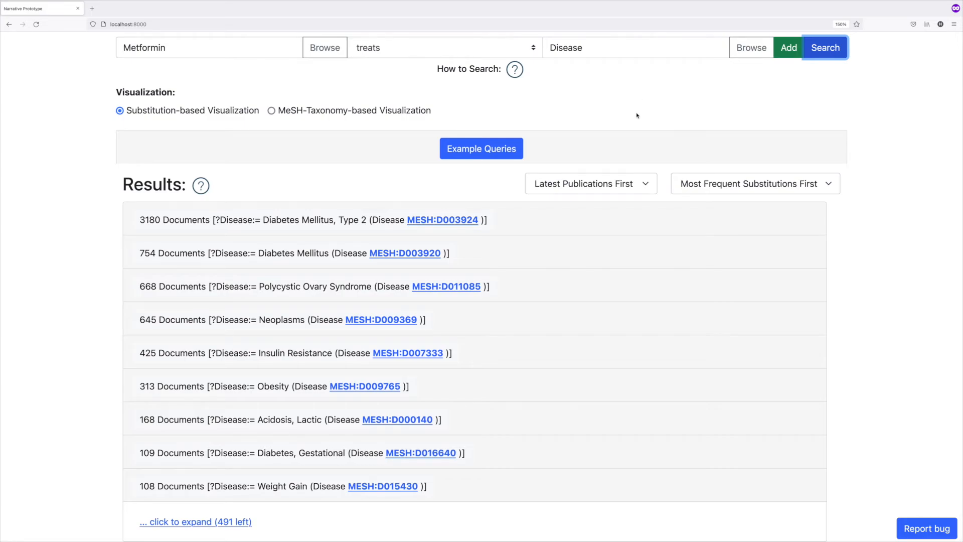
scroll(636, 115, "up", 1)
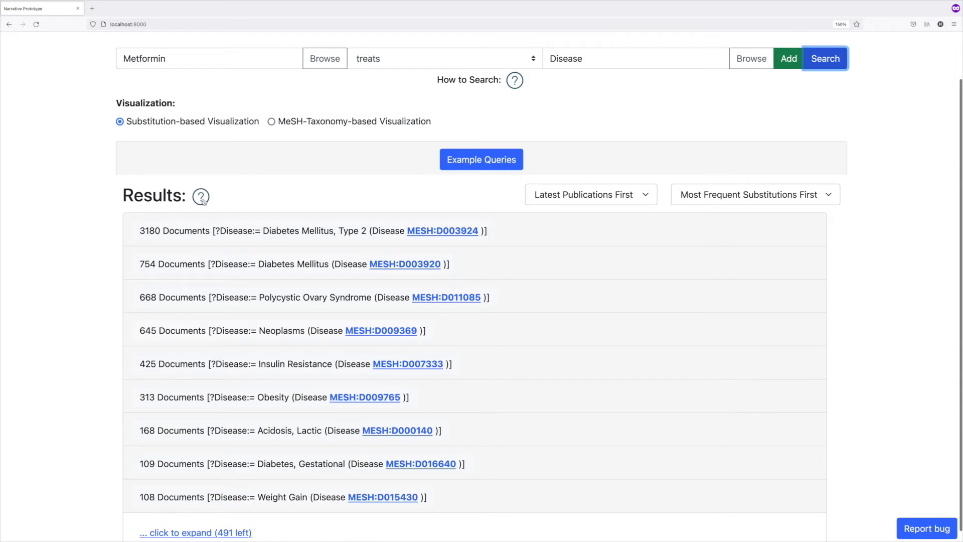
scroll(206, 201, "up", 1)
scroll(206, 202, "up", 3)
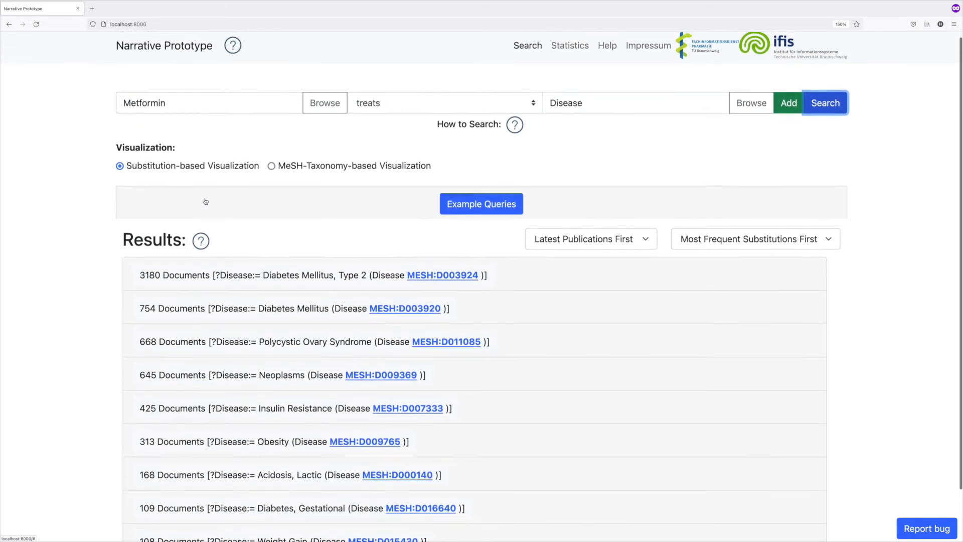
Look up term suggestions for "Mass Spe" in place of the object Disease and clear the object entry.
double_click(565, 108)
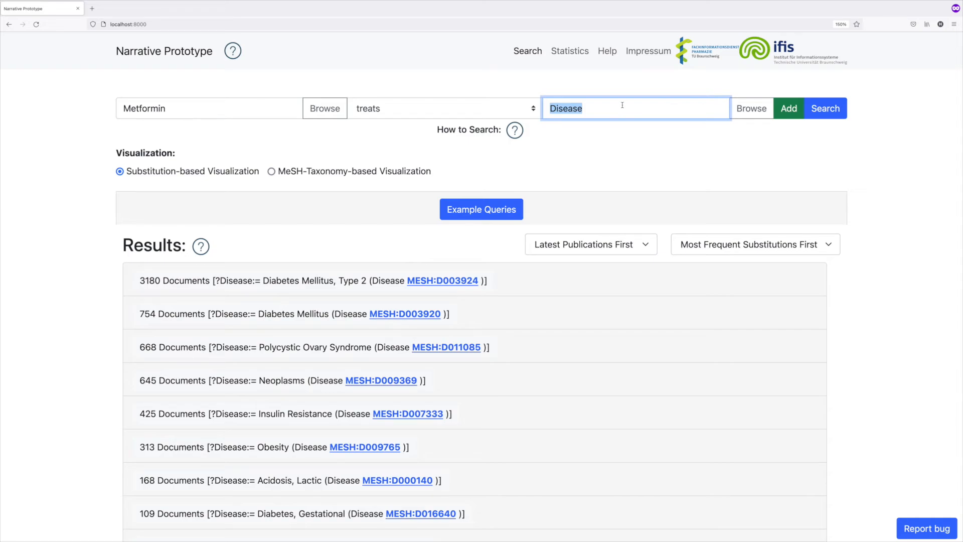
key("BackSpace")
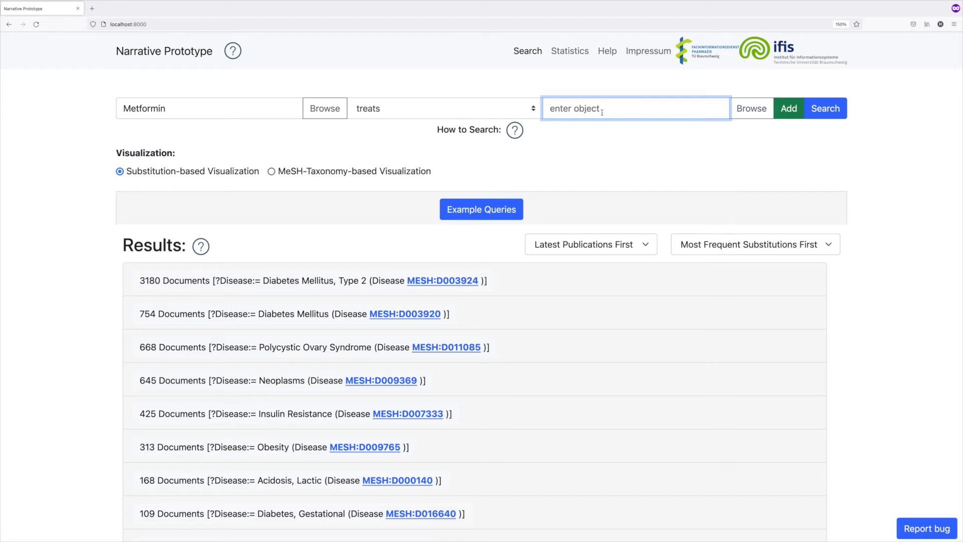
type("Mass")
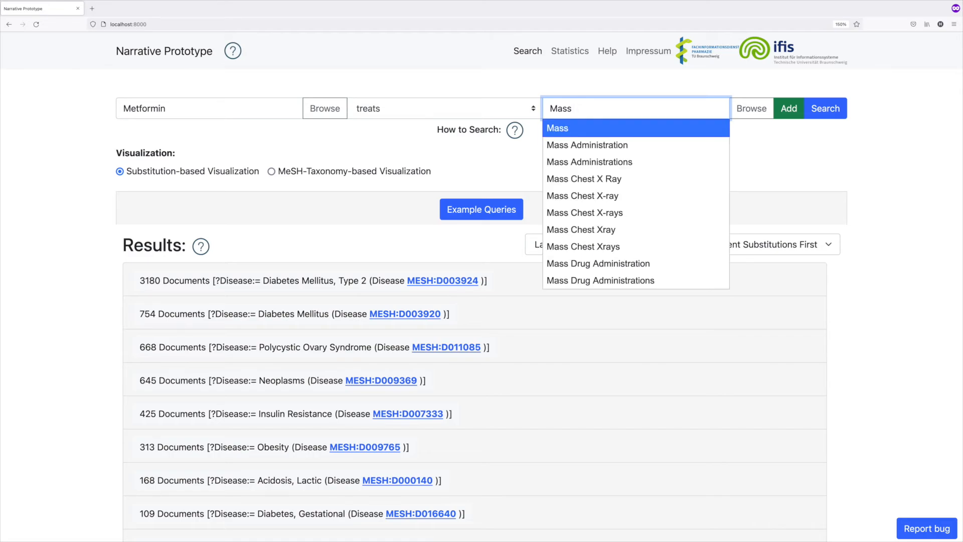
type(" Spe")
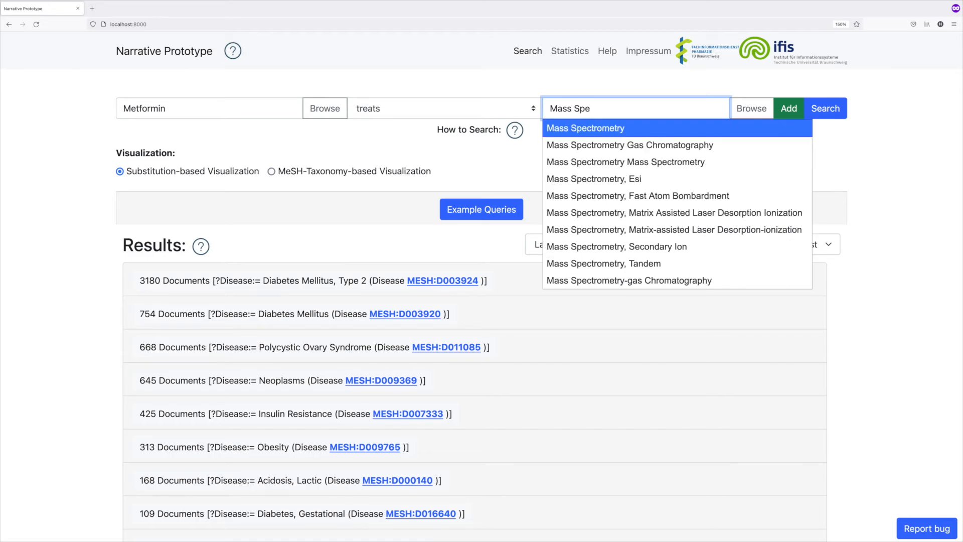
key("BackSpace")
key("BackSpace")
key("BackSpace")
key("BackSpace")
key("BackSpace")
key("BackSpace")
key("BackSpace")
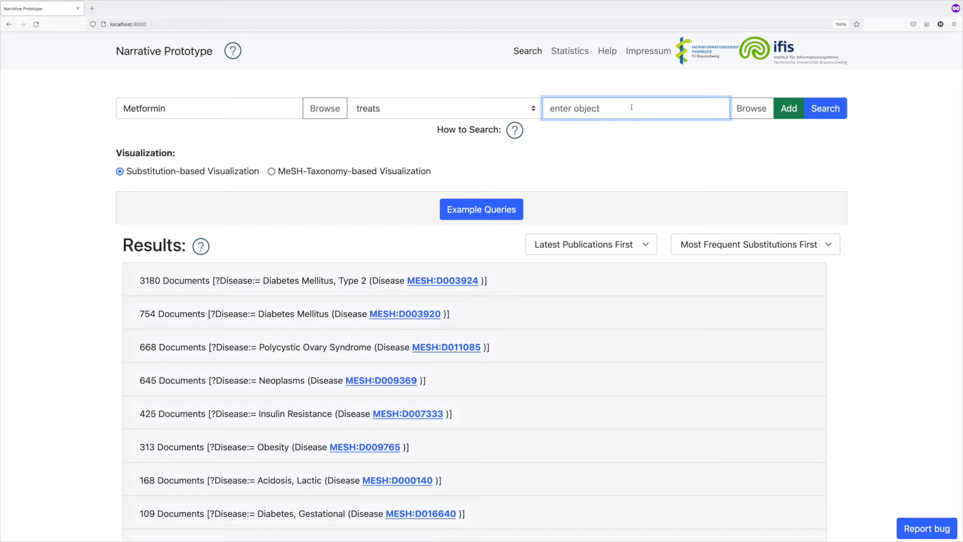
Browse the variables and placeholders in the concept selection and apply Disease as the statement's object.
left_click(746, 110)
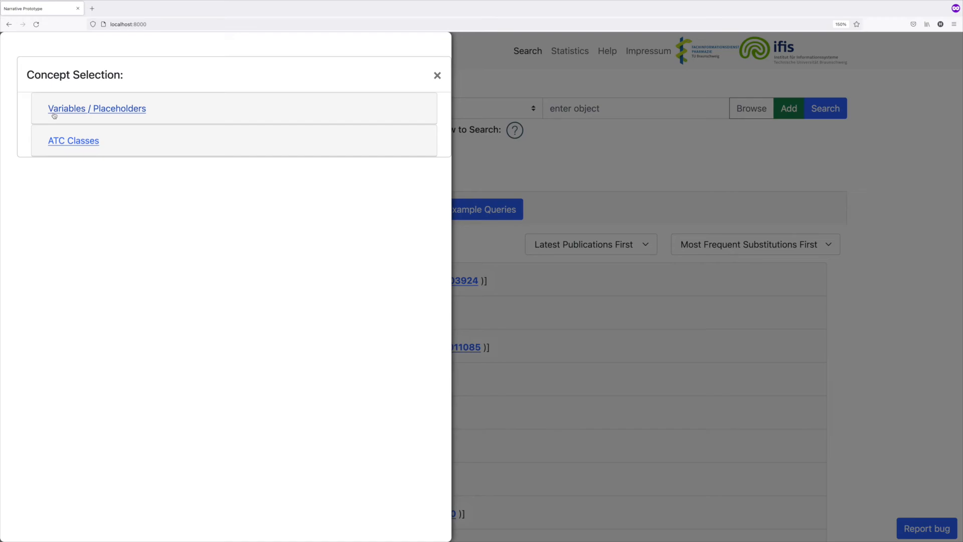
left_click(116, 109)
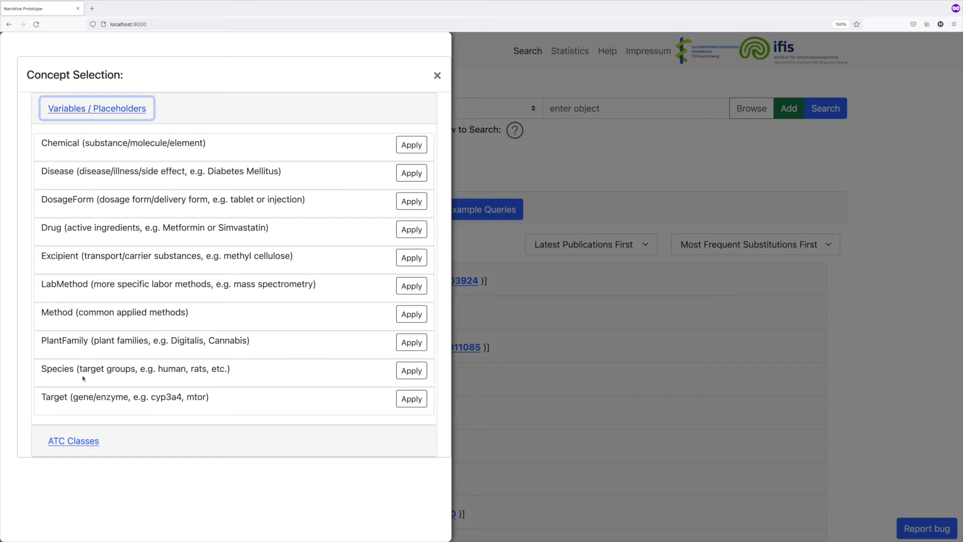
left_click(258, 155)
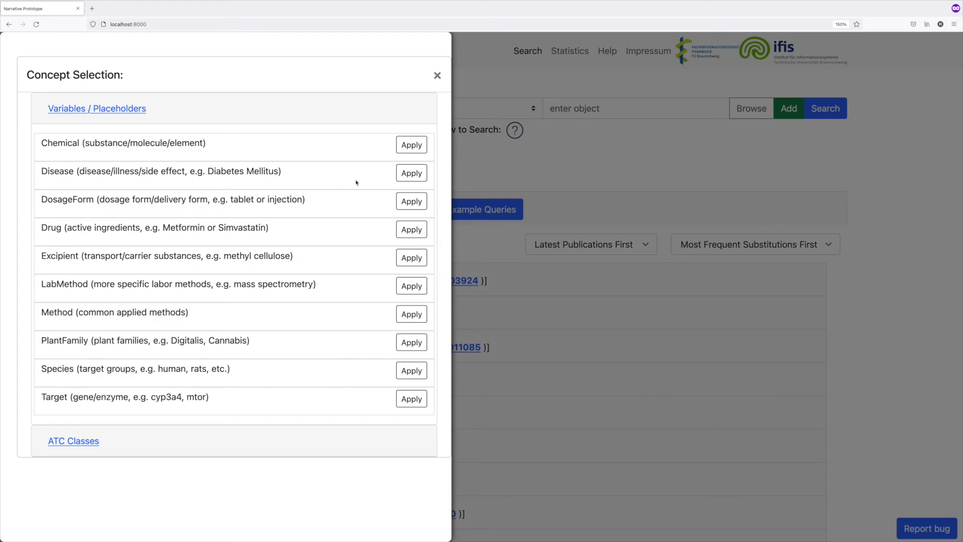
left_click(411, 174)
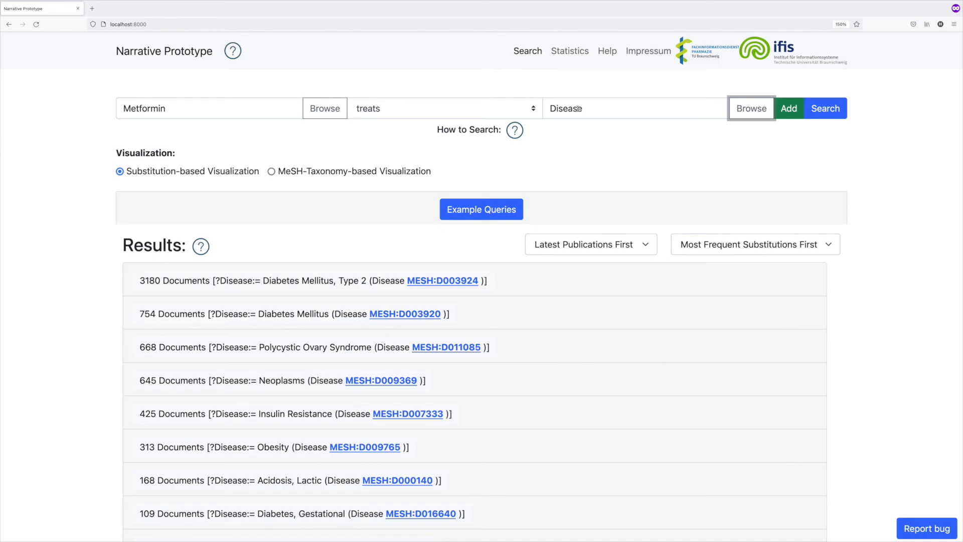
Browse the ATC classes for the object and apply C01 - Cardiac therapy from the Cardiovascular system class.
left_click(740, 111)
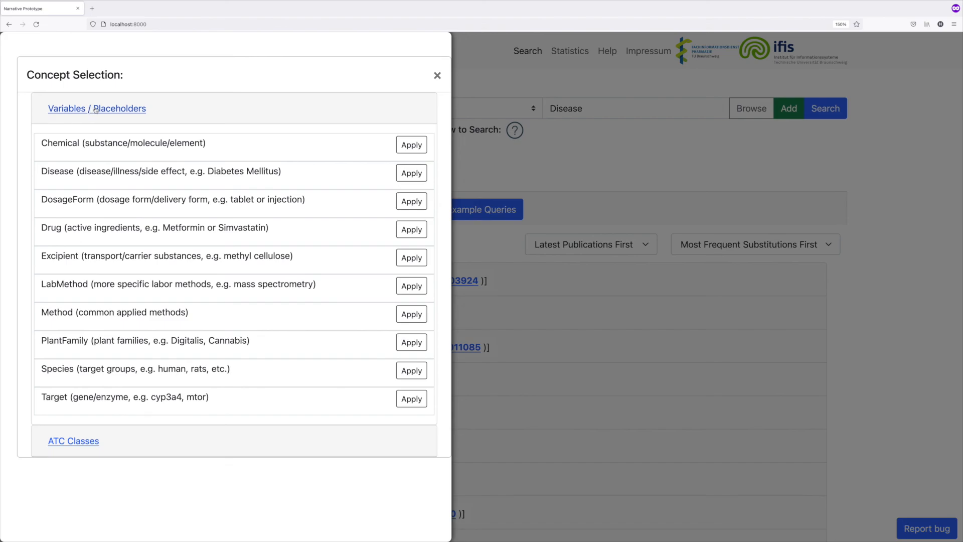
left_click(135, 112)
left_click(104, 133)
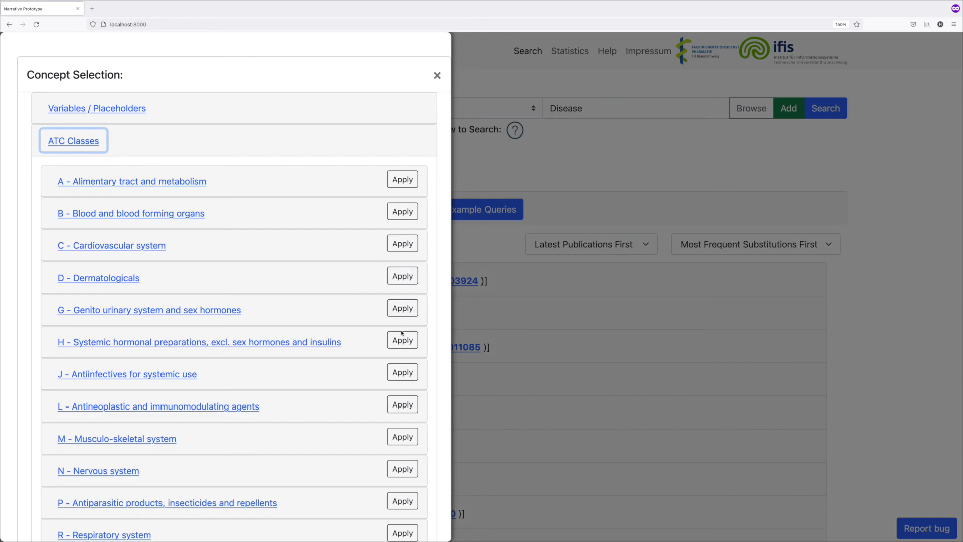
left_click(137, 248)
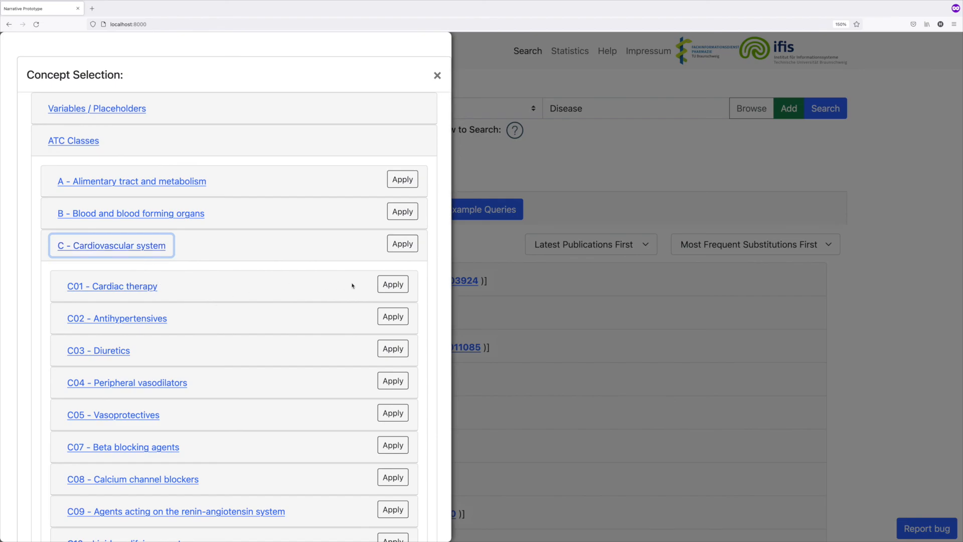
left_click(393, 285)
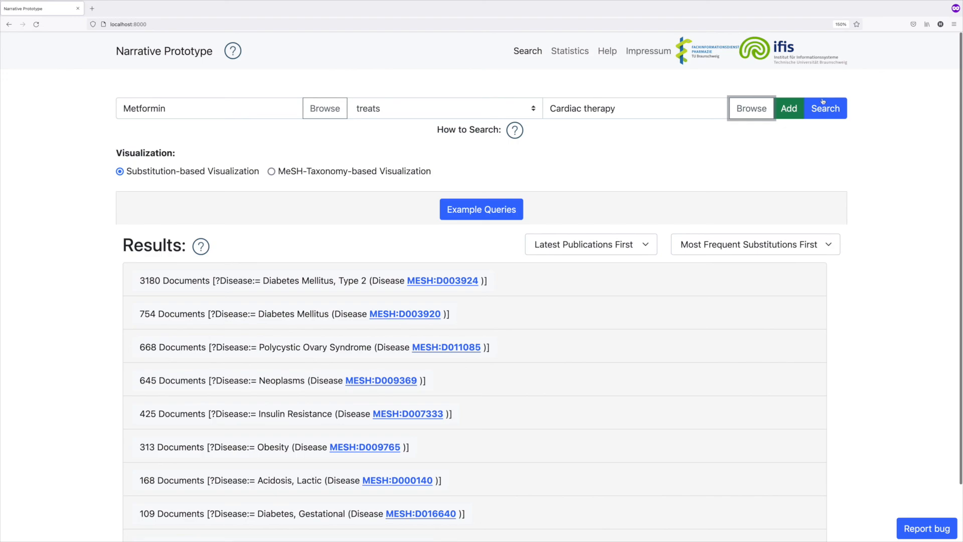